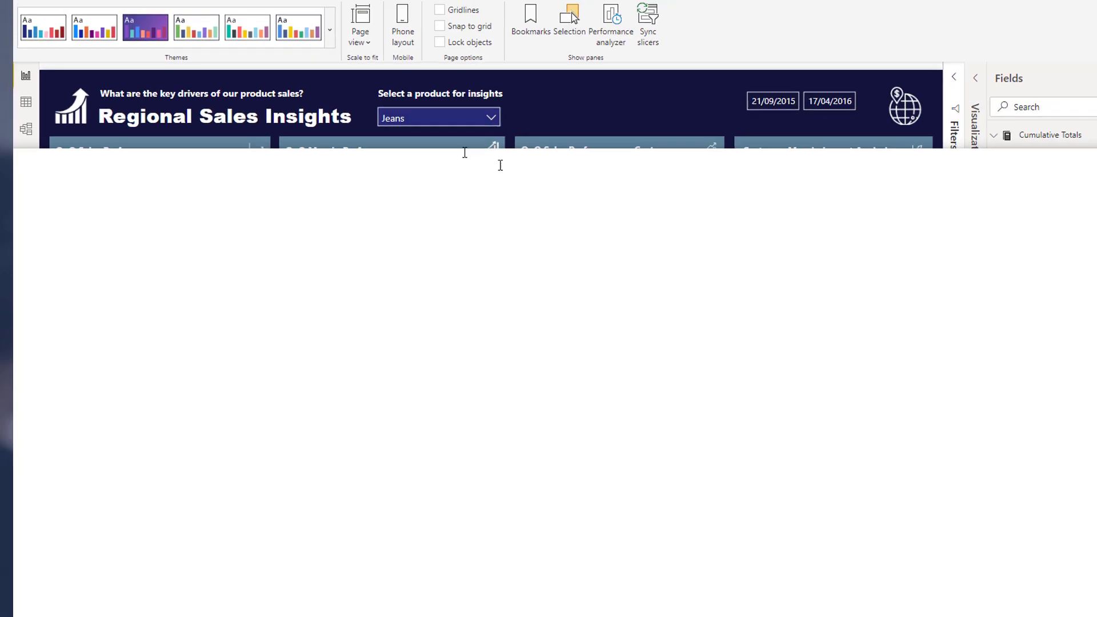
# Switch from Power BI Desktop to the browser with Alt+Tab to start a blank whiteboard.
pyautogui.hotkey('alt', 'Tab')
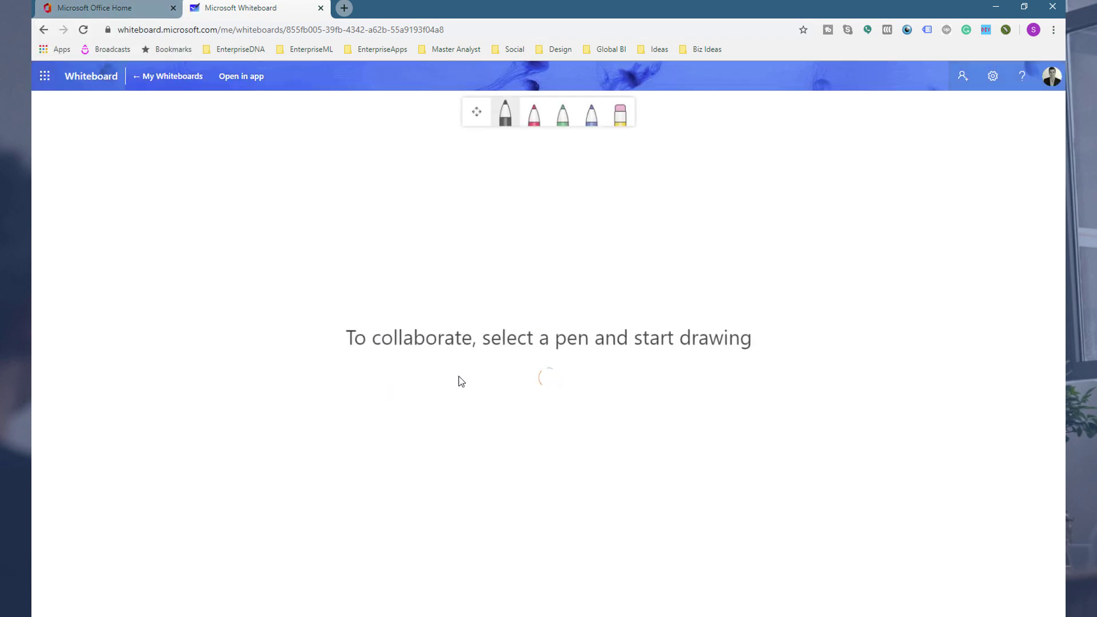
# With the black pen, draw a wide panel box, a smaller box beside it, and a tall box at right.
pyautogui.click(503, 117)
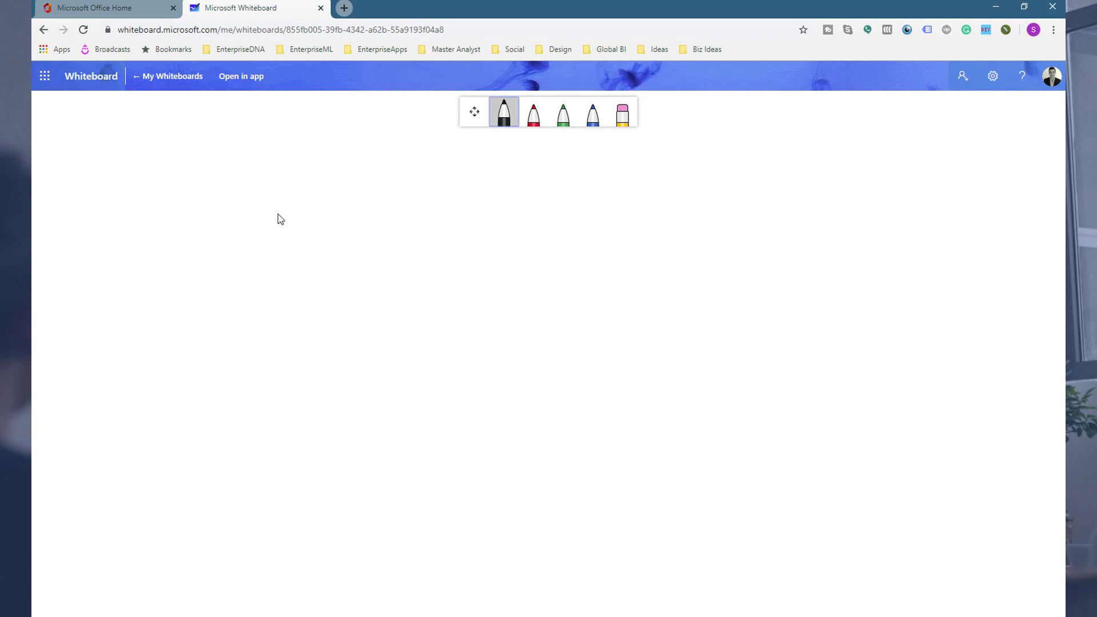
pyautogui.moveTo(201, 215)
pyautogui.mouseDown()
pyautogui.moveTo(420, 221)
pyautogui.moveTo(412, 328)
pyautogui.moveTo(227, 319)
pyautogui.mouseUp()
pyautogui.moveTo(204, 216)
pyautogui.mouseDown()
pyautogui.moveTo(196, 296)
pyautogui.moveTo(205, 319)
pyautogui.moveTo(227, 319)
pyautogui.mouseUp()
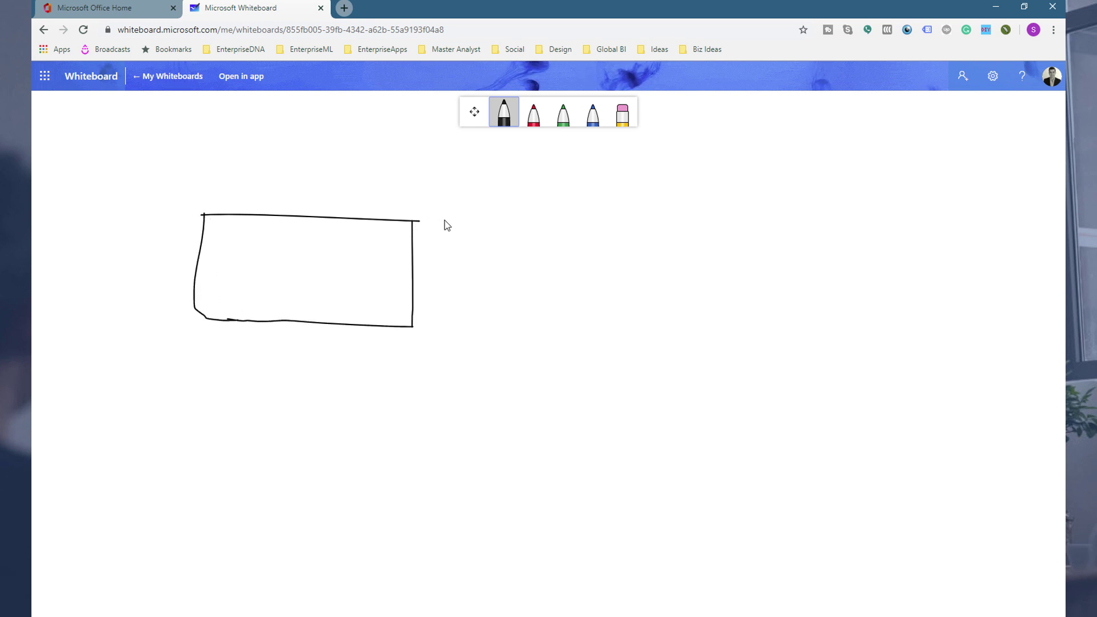
pyautogui.moveTo(439, 221)
pyautogui.mouseDown()
pyautogui.moveTo(583, 218)
pyautogui.moveTo(583, 333)
pyautogui.moveTo(556, 328)
pyautogui.moveTo(585, 336)
pyautogui.moveTo(437, 328)
pyautogui.moveTo(434, 205)
pyautogui.mouseUp()
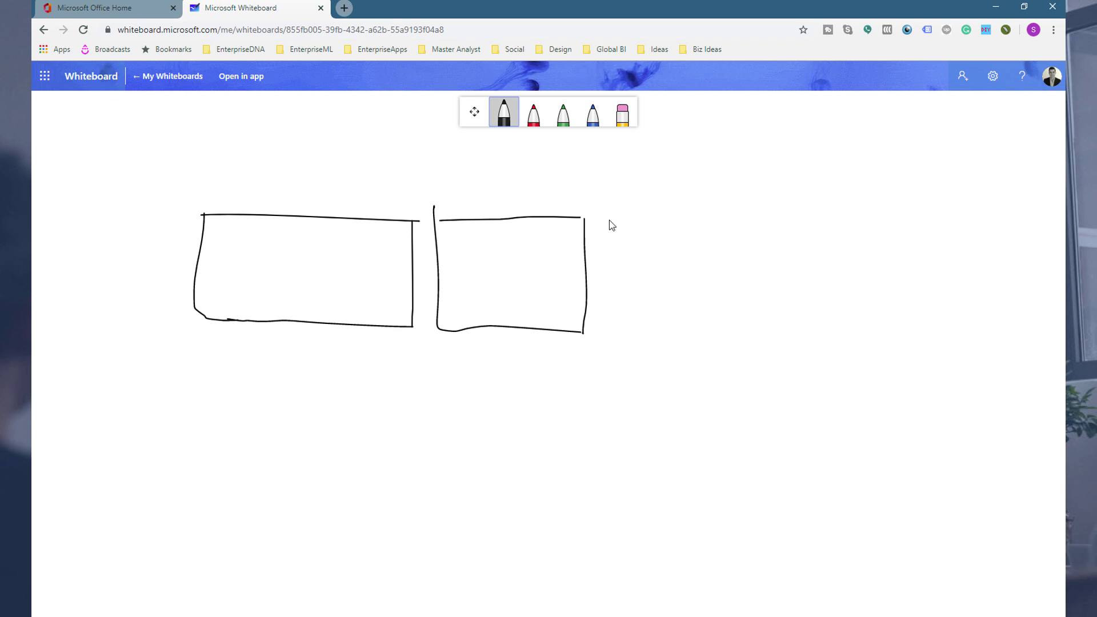
pyautogui.moveTo(609, 220)
pyautogui.mouseDown()
pyautogui.moveTo(749, 220)
pyautogui.moveTo(764, 444)
pyautogui.moveTo(758, 554)
pyautogui.moveTo(621, 545)
pyautogui.mouseUp()
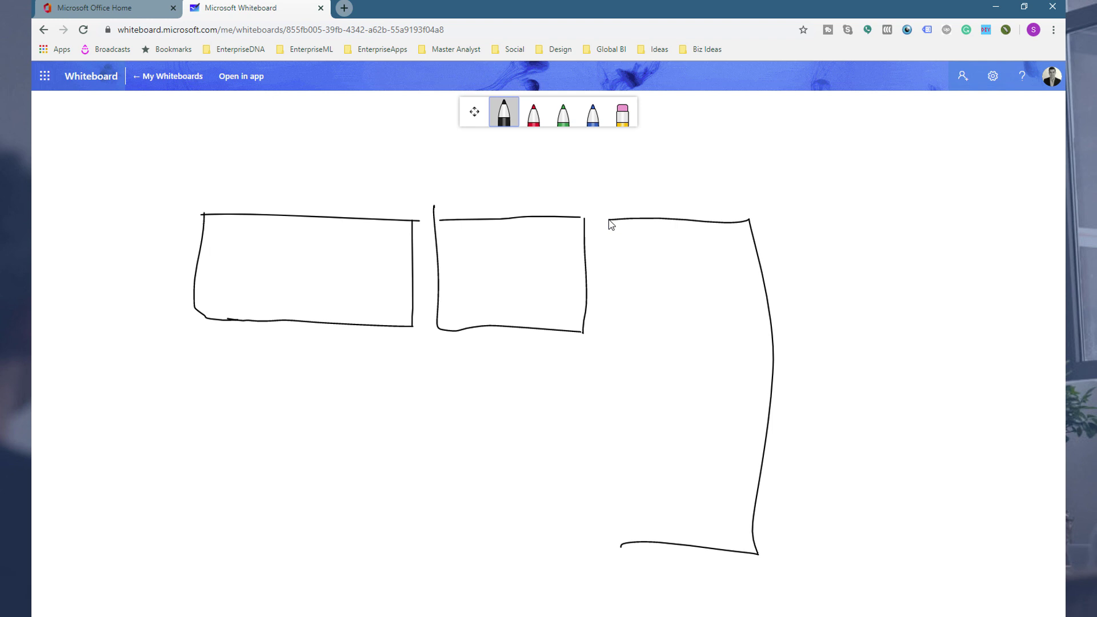
pyautogui.moveTo(607, 219); pyautogui.dragTo(627, 554)
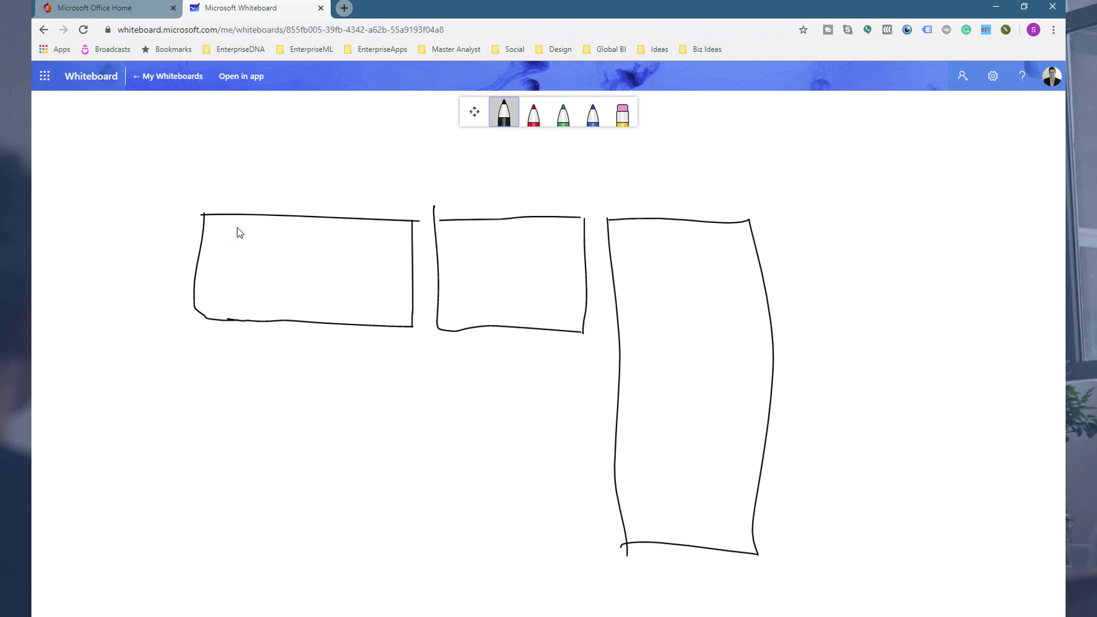
pyautogui.moveTo(232, 258)
pyautogui.mouseDown()
pyautogui.moveTo(232, 245)
pyautogui.moveTo(260, 251)
pyautogui.mouseUp()
# Label the boxes MA, C and K, then sketch a wide panel and two small panels below.
pyautogui.moveTo(515, 246)
pyautogui.mouseDown()
pyautogui.moveTo(506, 259)
pyautogui.moveTo(524, 261)
pyautogui.mouseUp()
pyautogui.moveTo(674, 253)
pyautogui.mouseDown()
pyautogui.moveTo(674, 275)
pyautogui.moveTo(684, 273)
pyautogui.mouseUp()
pyautogui.moveTo(205, 345)
pyautogui.mouseDown()
pyautogui.moveTo(573, 357)
pyautogui.moveTo(575, 455)
pyautogui.moveTo(218, 433)
pyautogui.moveTo(202, 417)
pyautogui.moveTo(202, 345)
pyautogui.mouseUp()
pyautogui.moveTo(190, 461); pyautogui.dragTo(227, 464)
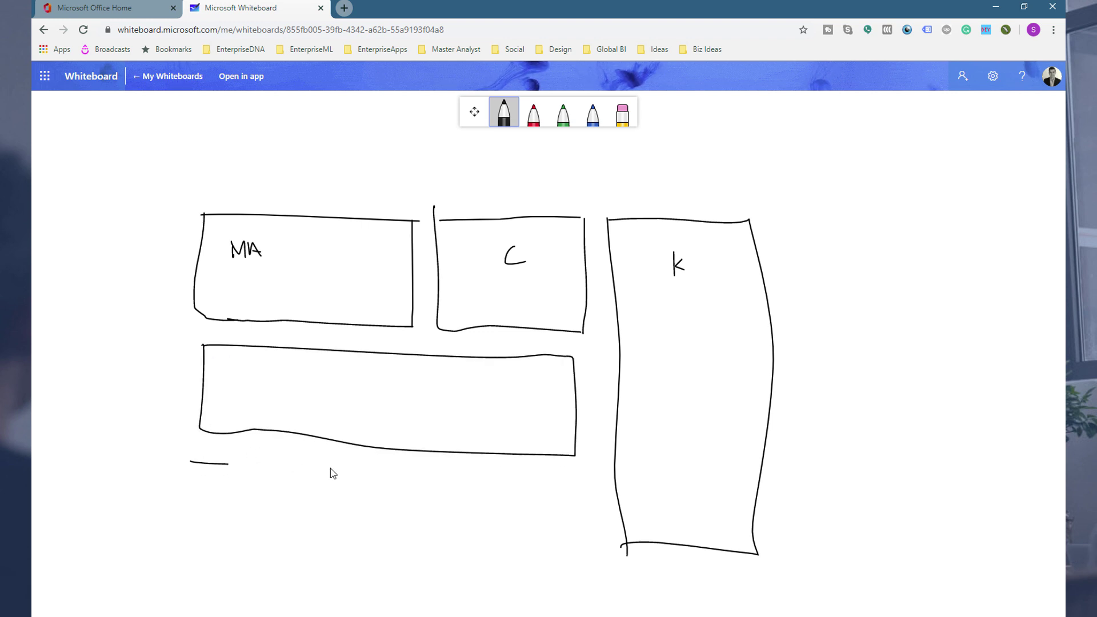
pyautogui.moveTo(333, 473)
pyautogui.mouseDown()
pyautogui.moveTo(399, 541)
pyautogui.moveTo(260, 536)
pyautogui.moveTo(191, 507)
pyautogui.moveTo(196, 457)
pyautogui.mouseUp()
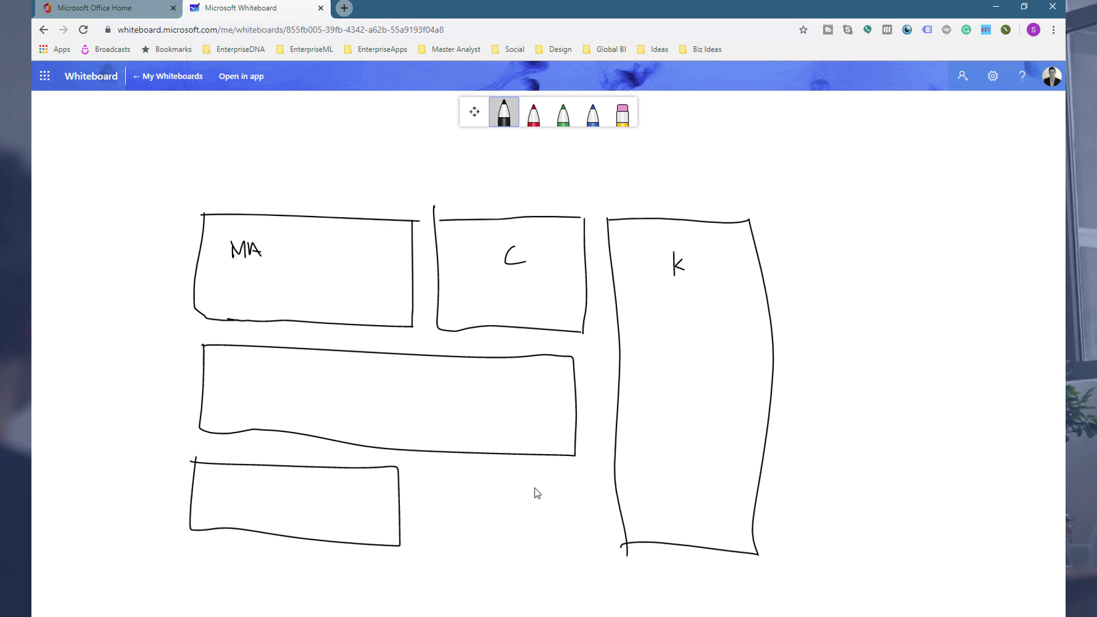
pyautogui.moveTo(413, 469)
pyautogui.mouseDown()
pyautogui.moveTo(561, 476)
pyautogui.moveTo(581, 489)
pyautogui.moveTo(580, 550)
pyautogui.moveTo(429, 552)
pyautogui.moveTo(423, 464)
pyautogui.mouseUp()
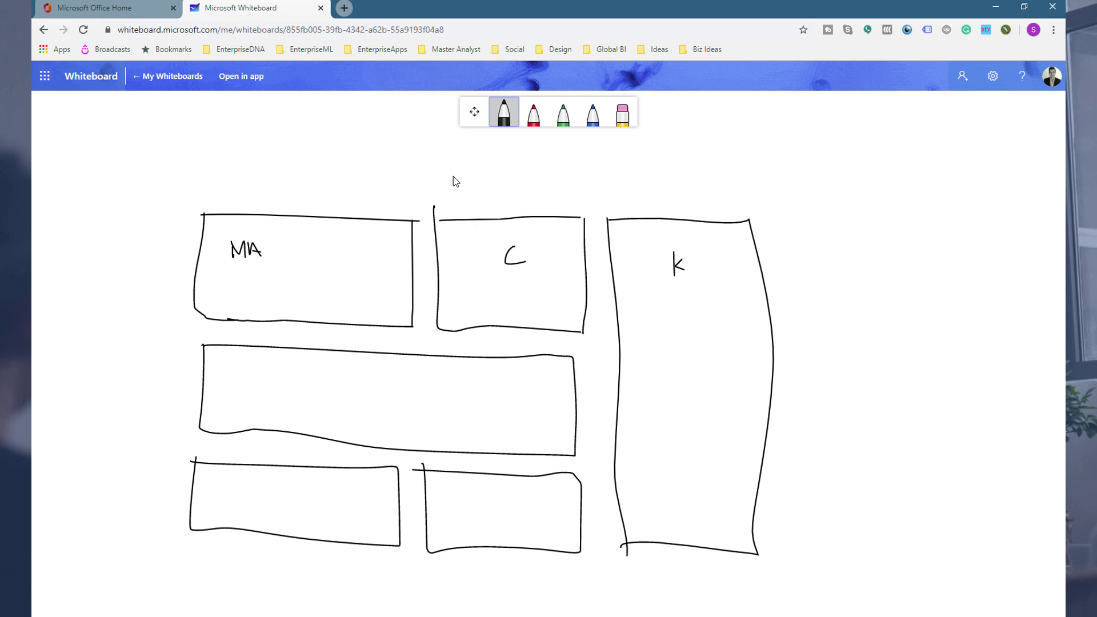
# Draw an arrow pointing onto the MA box.
pyautogui.click(381, 182)
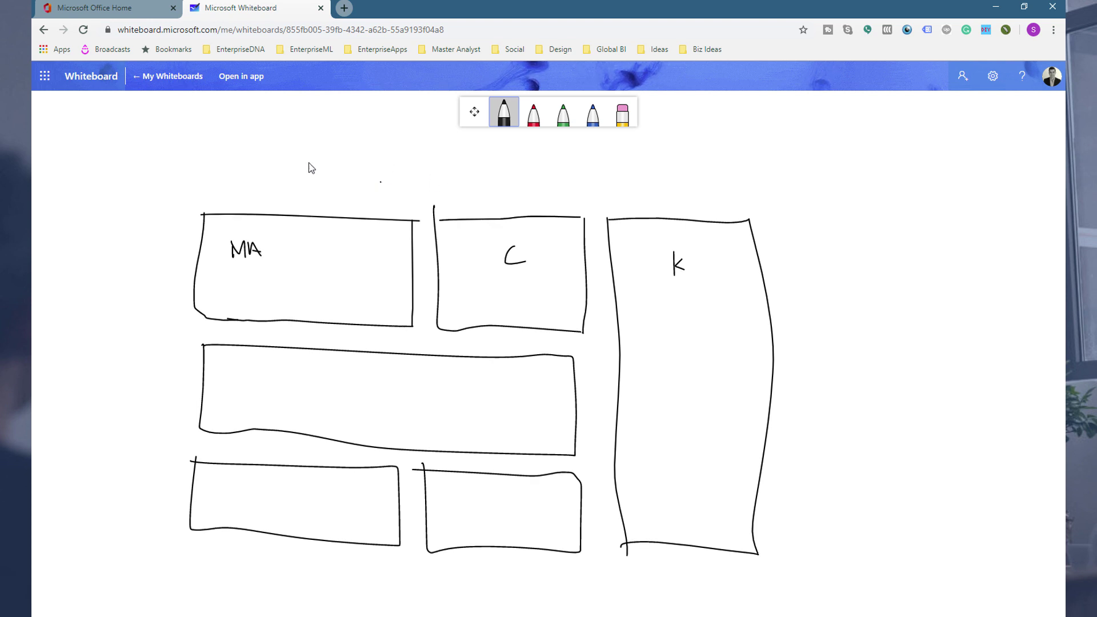
pyautogui.moveTo(300, 166); pyautogui.dragTo(363, 217)
pyautogui.click(474, 112)
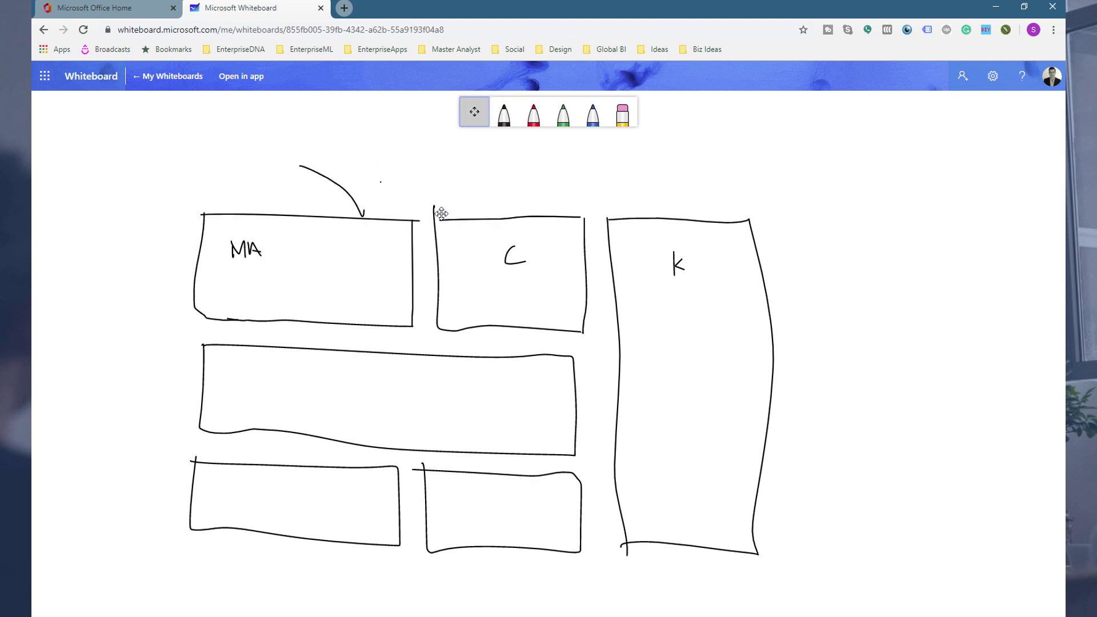
pyautogui.moveTo(440, 210); pyautogui.dragTo(369, 162)
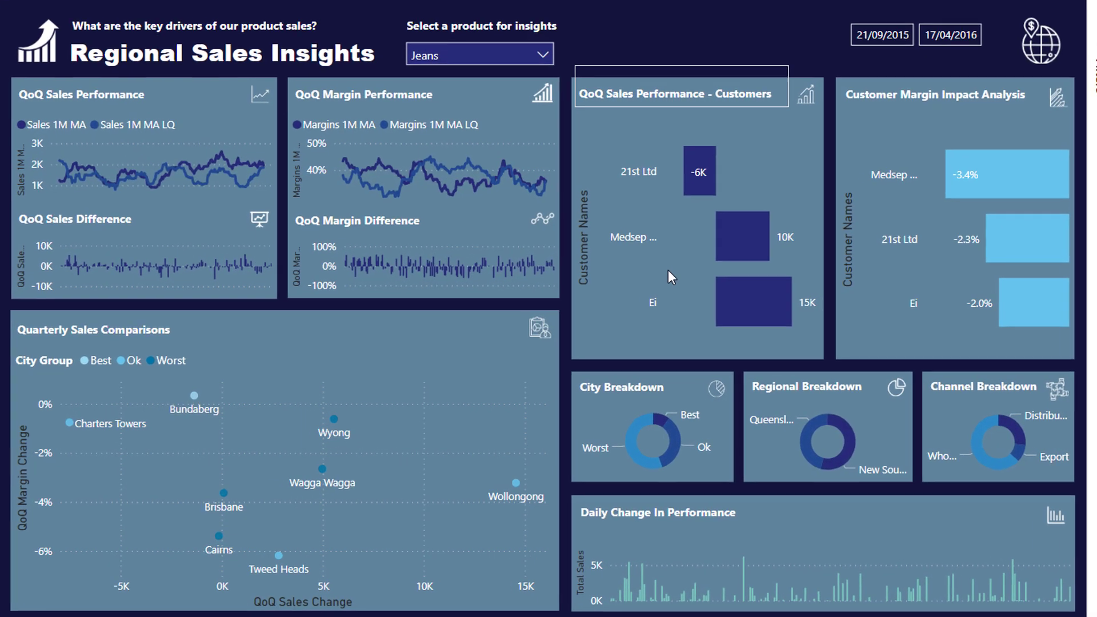
# Bring back the Regional Sales Insights report in Power BI Desktop with the View tab's themes showing.
pyautogui.moveTo(512, 161)
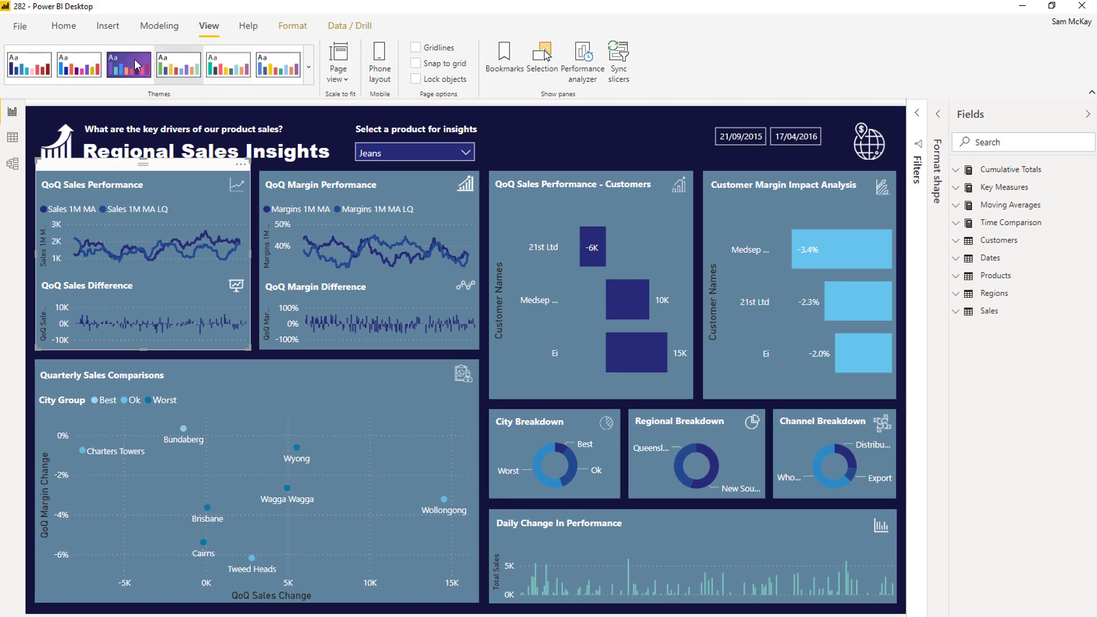
# Add a Rectangle from the Insert tab's Shapes list over the QoQ Sales Performance panel.
pyautogui.click(57, 29)
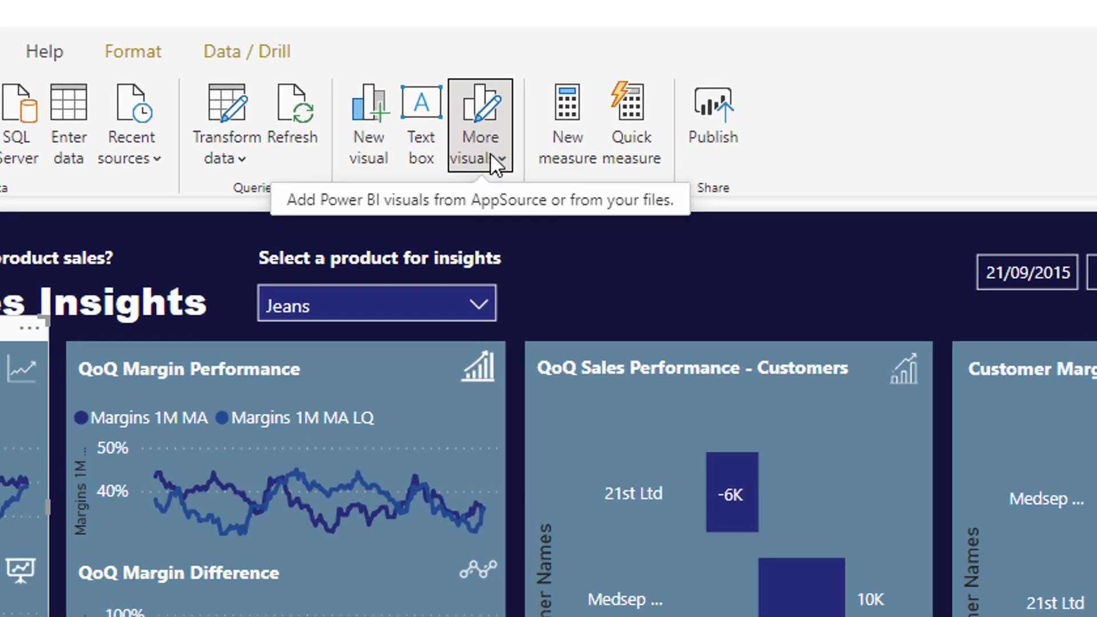
pyautogui.click(490, 158)
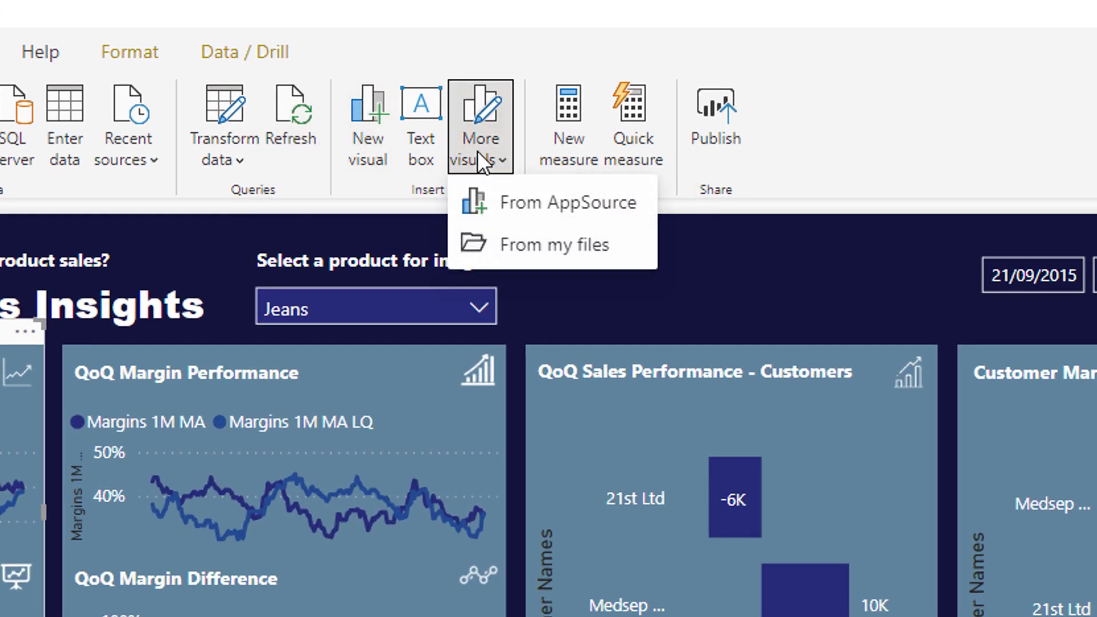
pyautogui.click(478, 152)
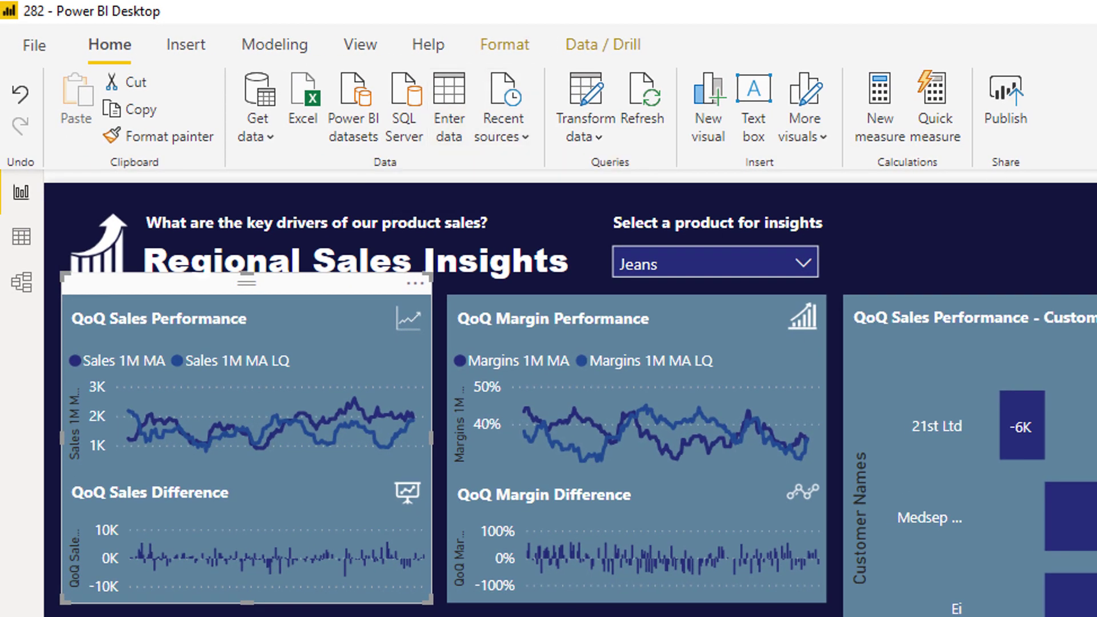
pyautogui.click(176, 46)
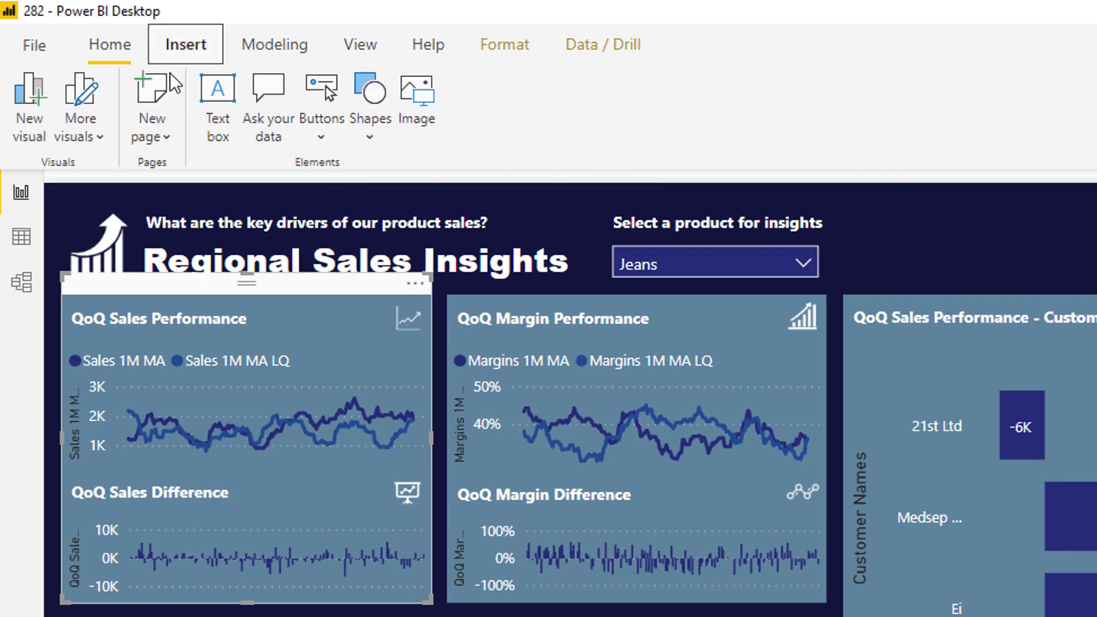
pyautogui.click(368, 139)
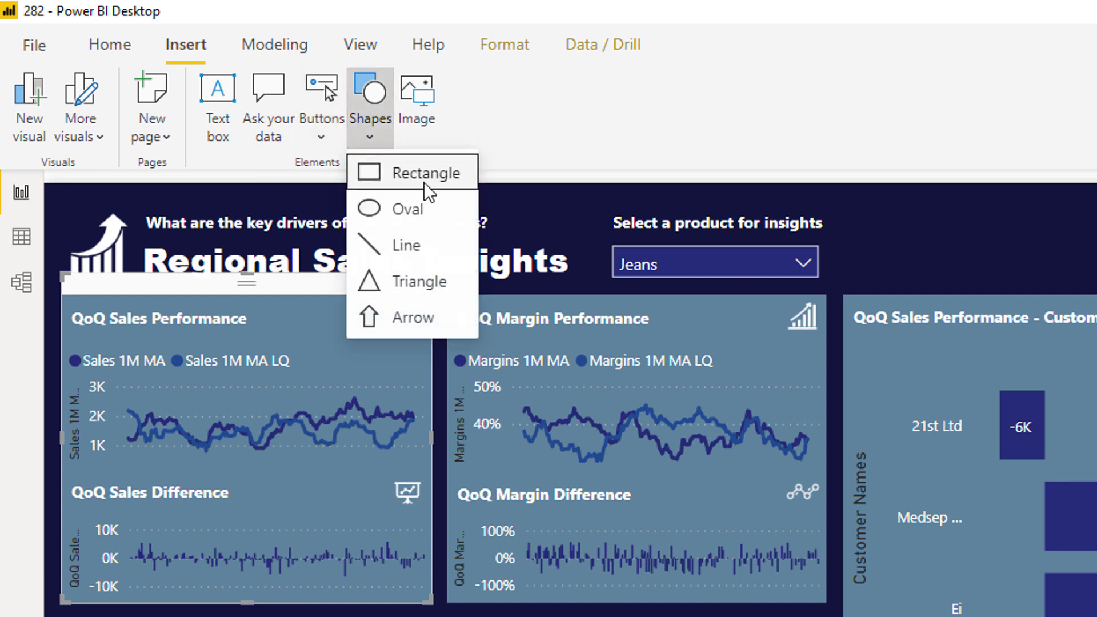
pyautogui.click(19, 348)
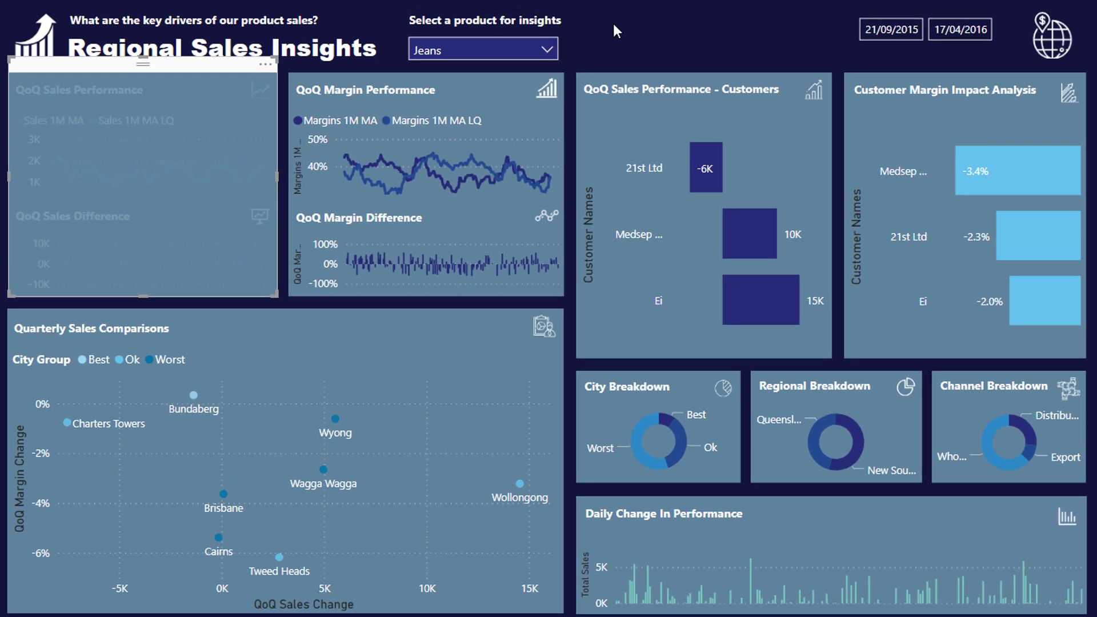
# Delete the covering rectangle and draw a new rectangle over the QoQ Sales Performance panel.
pyautogui.click(618, 63)
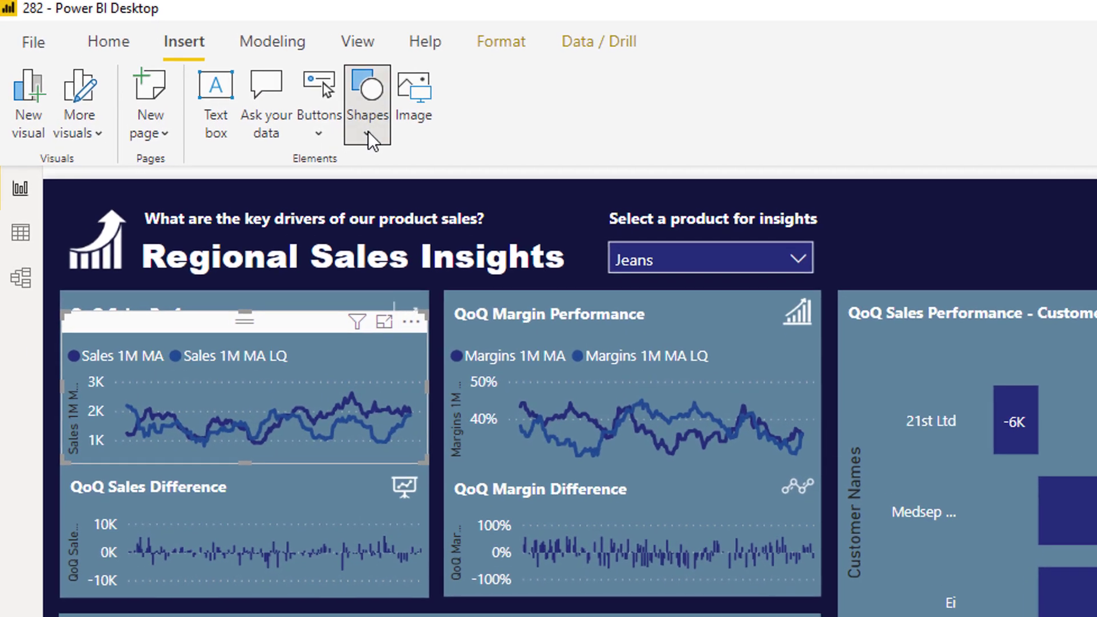
pyautogui.click(367, 101)
pyautogui.click(373, 170)
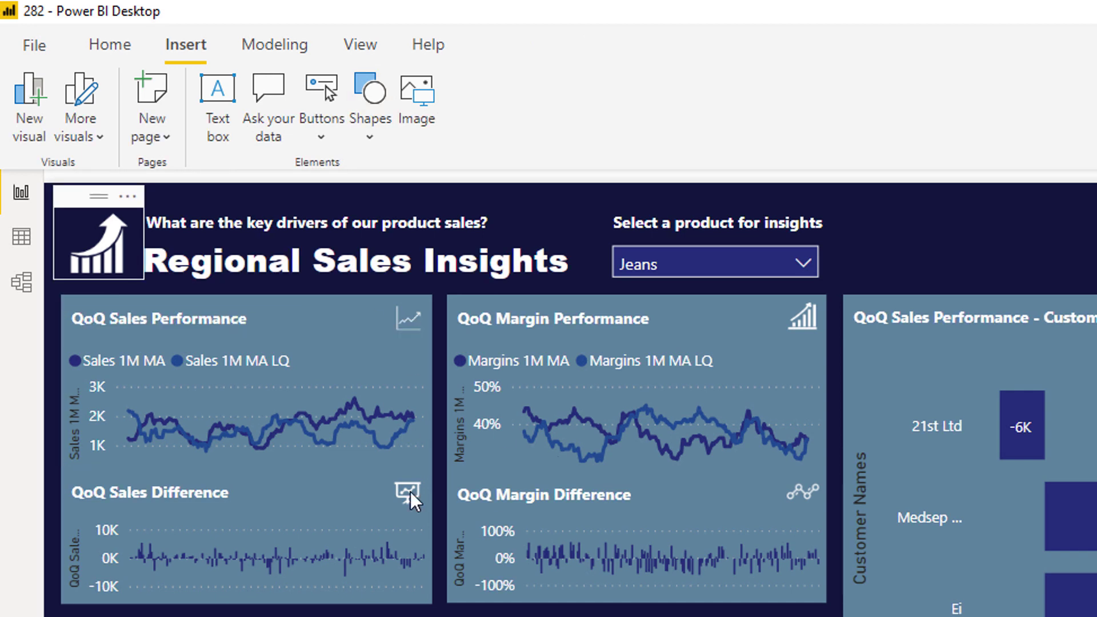
pyautogui.moveTo(68, 189); pyautogui.dragTo(65, 311)
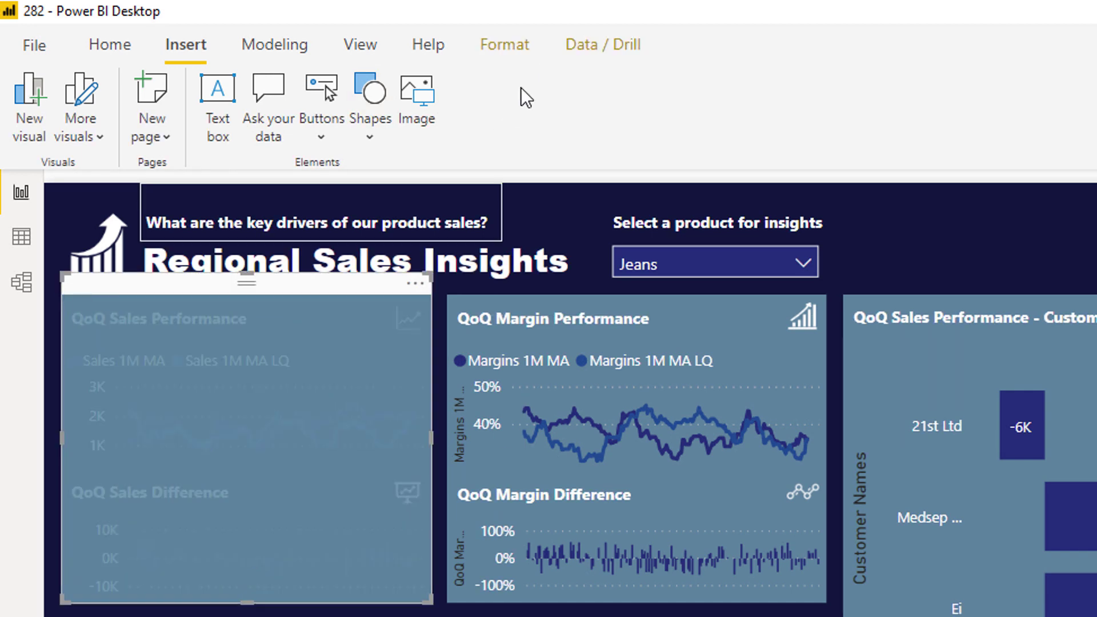
# Send the rectangle to the back, behind the QoQ sales charts.
pyautogui.click(517, 44)
pyautogui.click(349, 121)
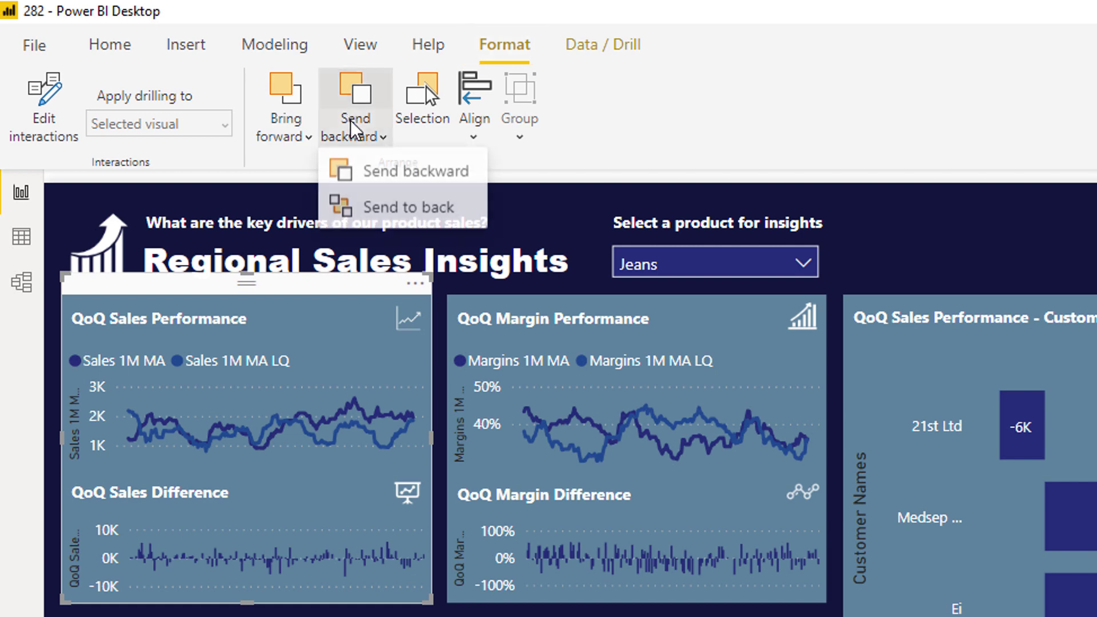
pyautogui.click(957, 262)
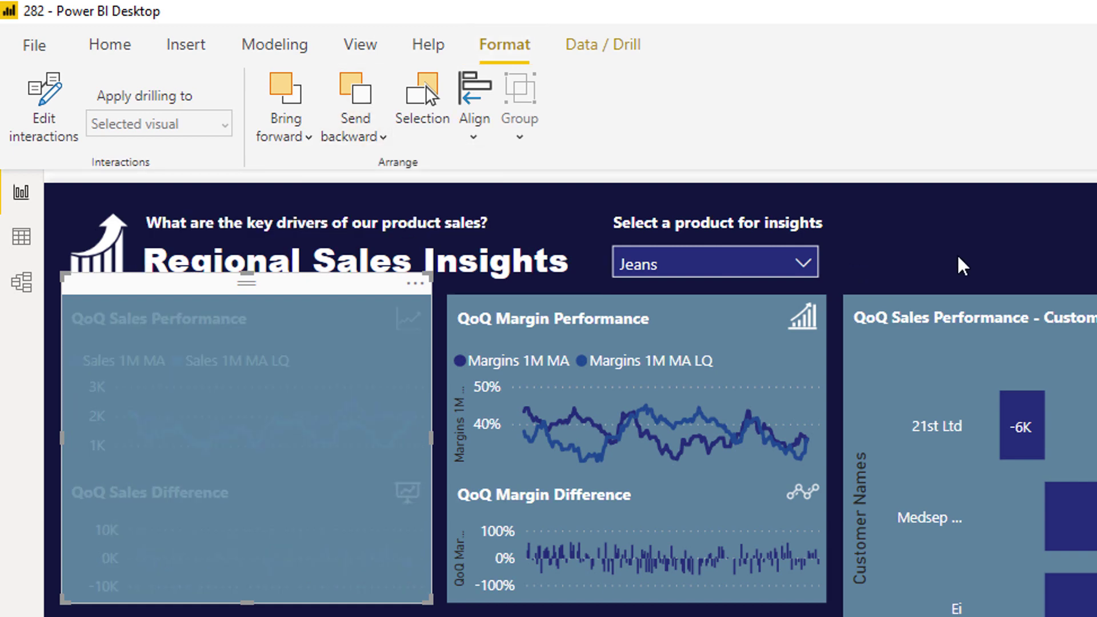
pyautogui.click(957, 262)
# Select the QoQ Sales Performance chart and clear its cross-filter.
pyautogui.click(310, 421)
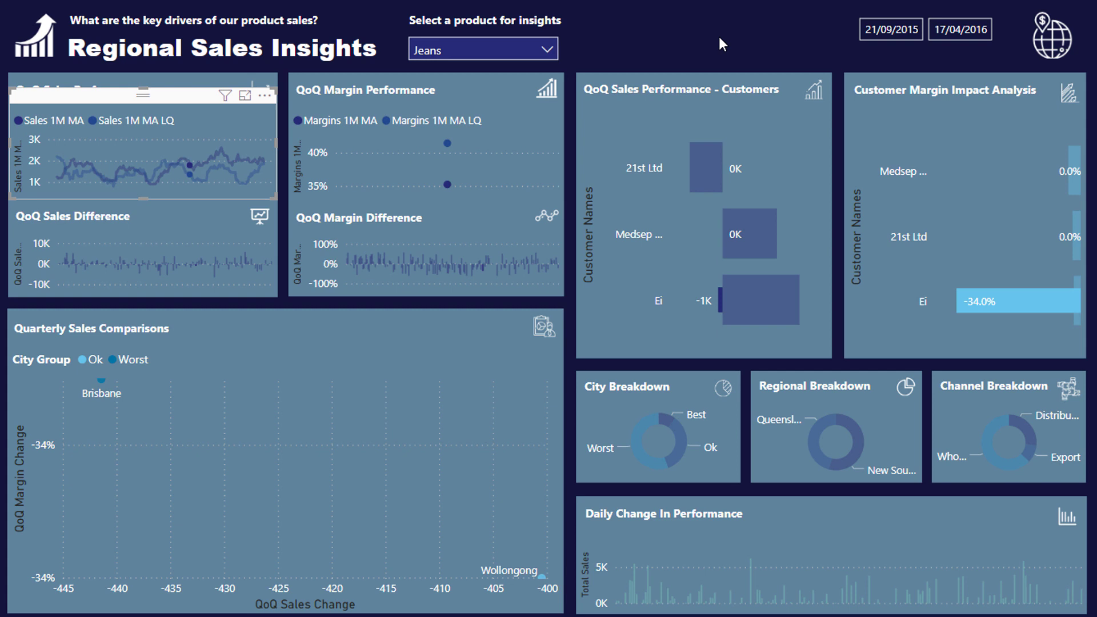
pyautogui.click(656, 17)
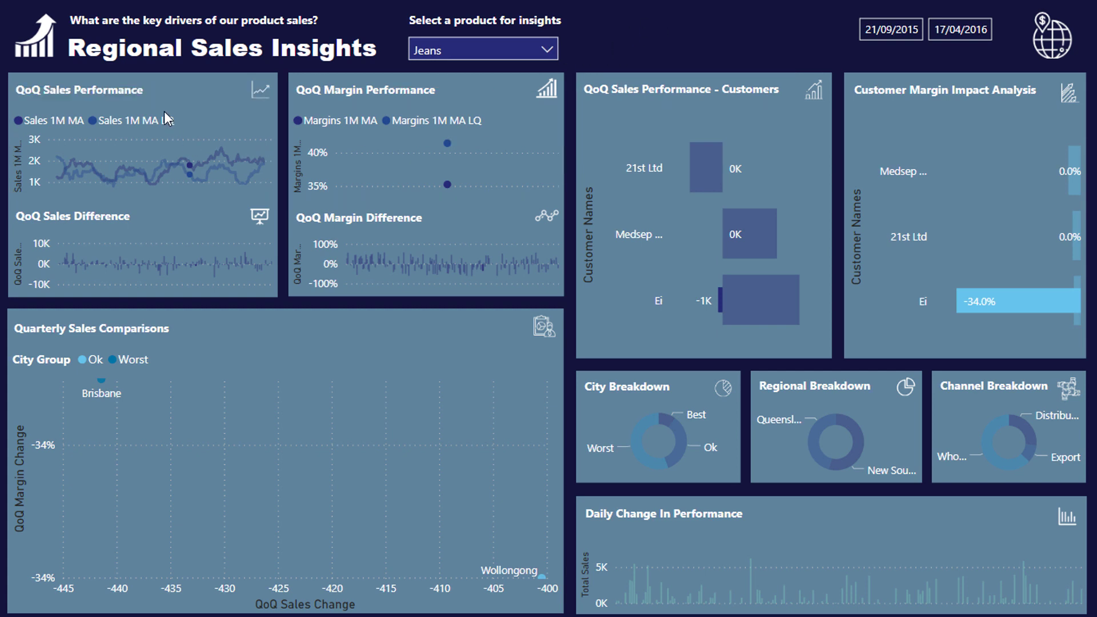
pyautogui.click(158, 177)
pyautogui.click(158, 176)
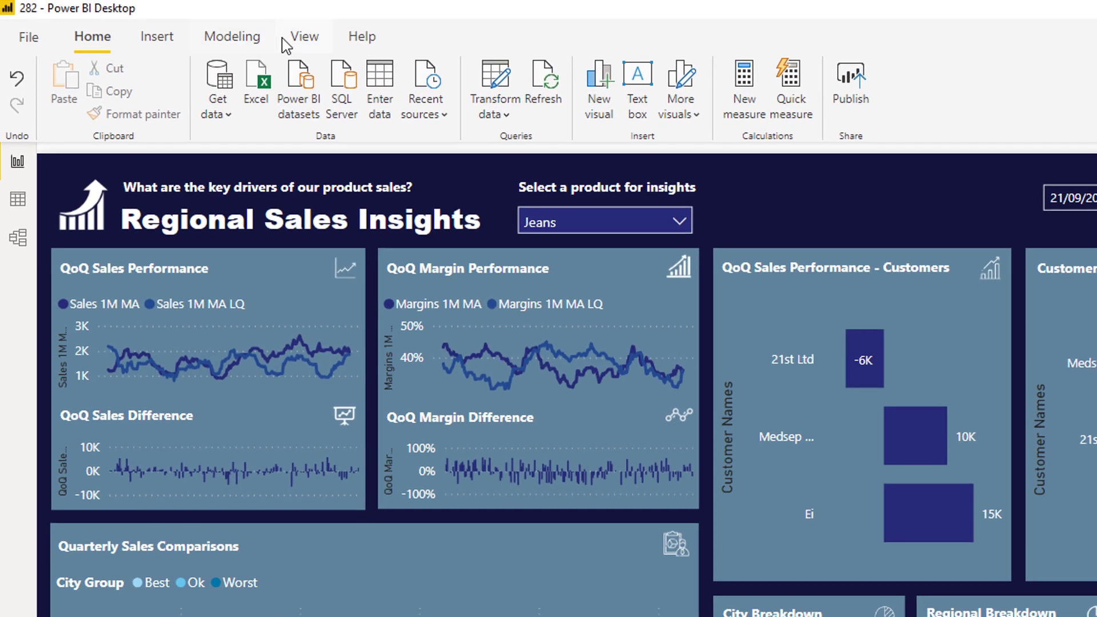
pyautogui.click(300, 39)
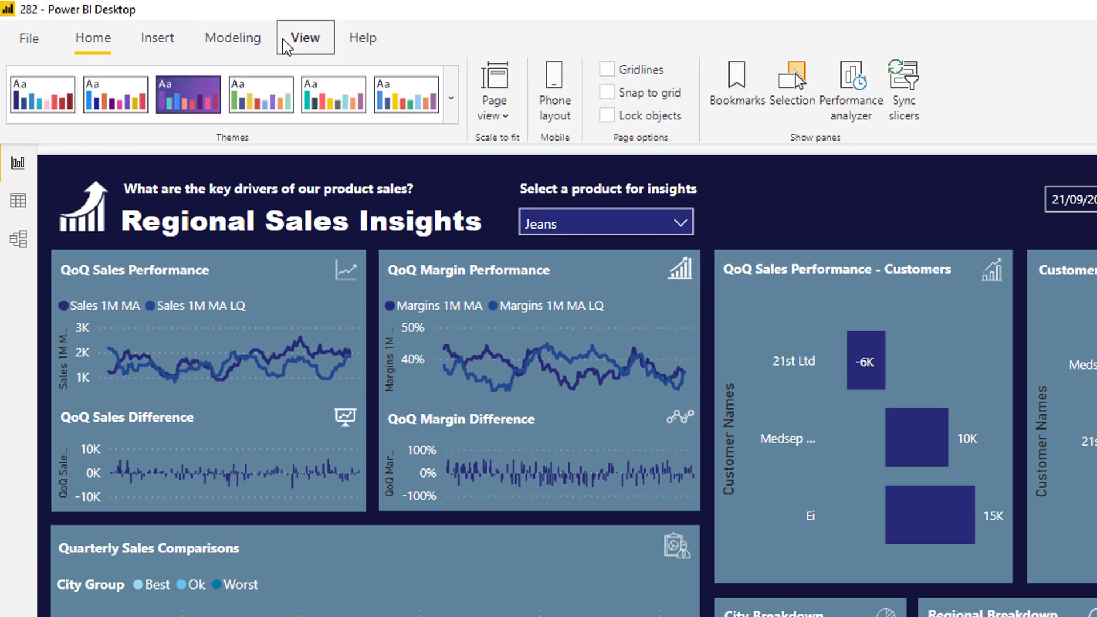
pyautogui.click(450, 96)
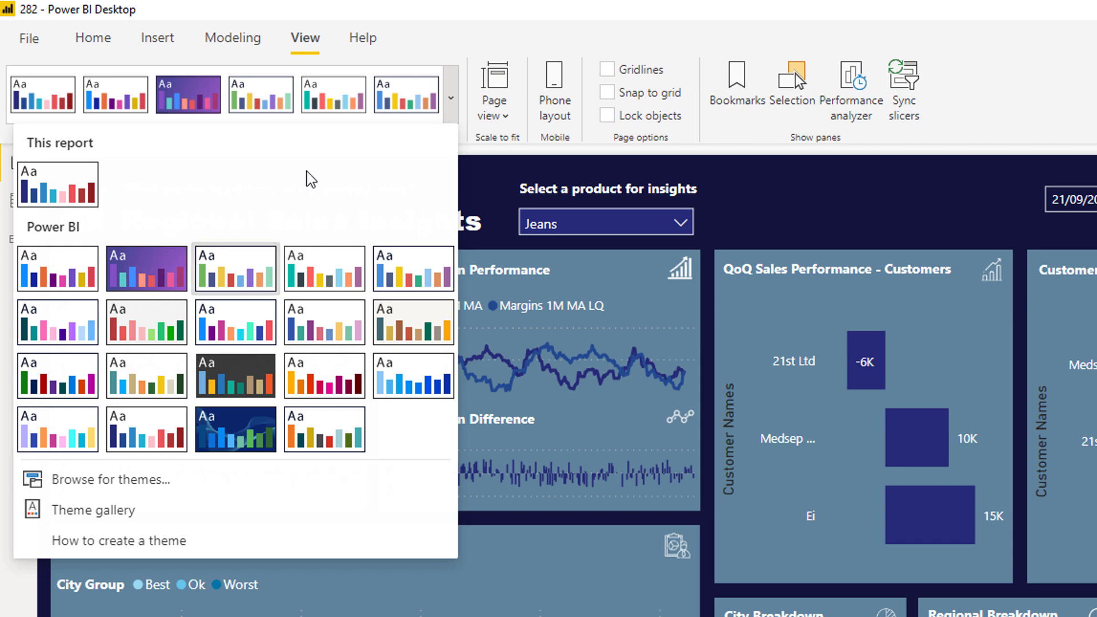
pyautogui.click(451, 107)
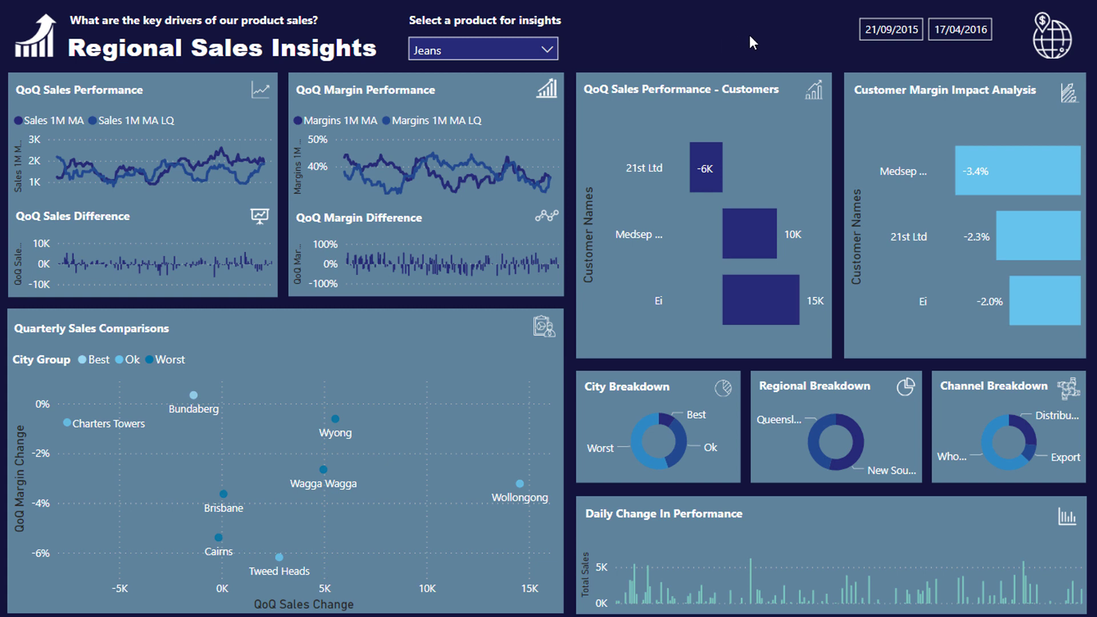
# Uncheck Jeans in the product slicer so it shows All products.
pyautogui.click(514, 49)
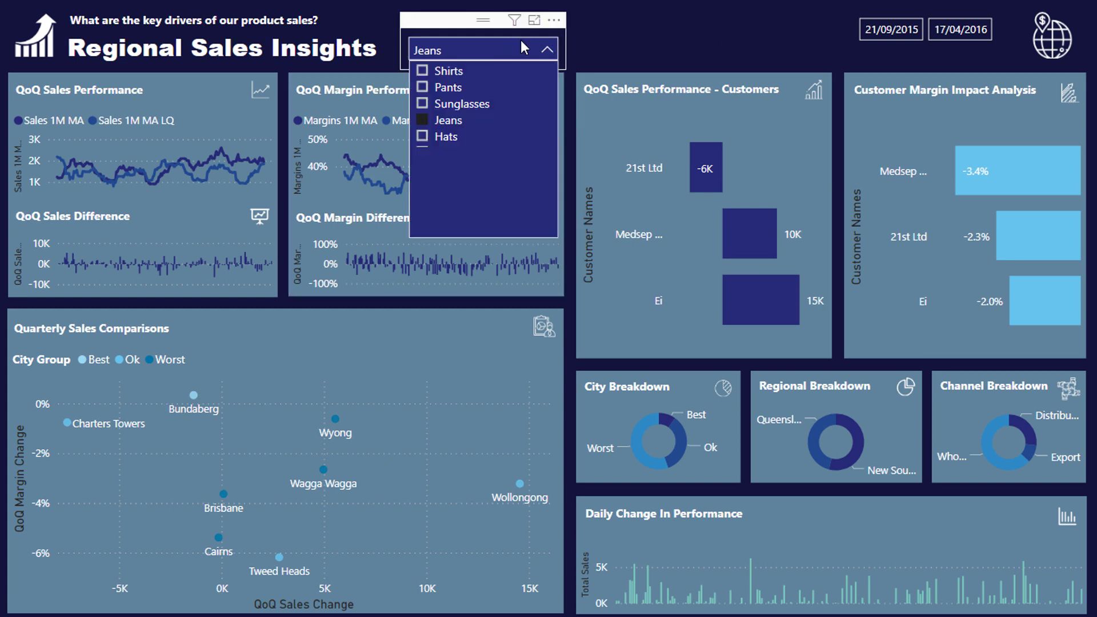
pyautogui.click(422, 120)
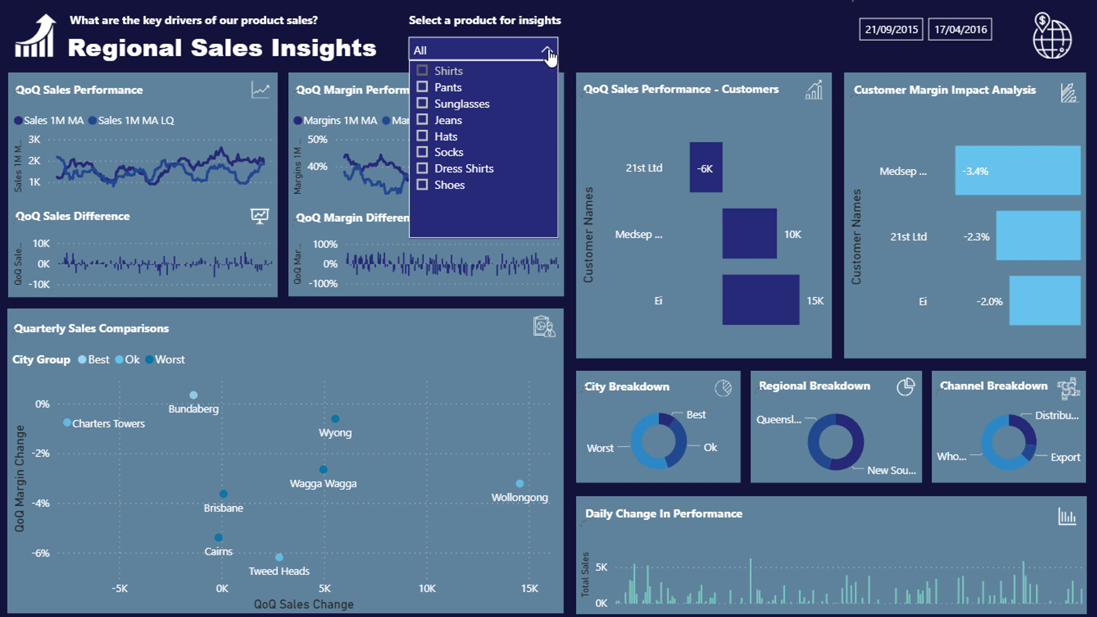
pyautogui.click(653, 38)
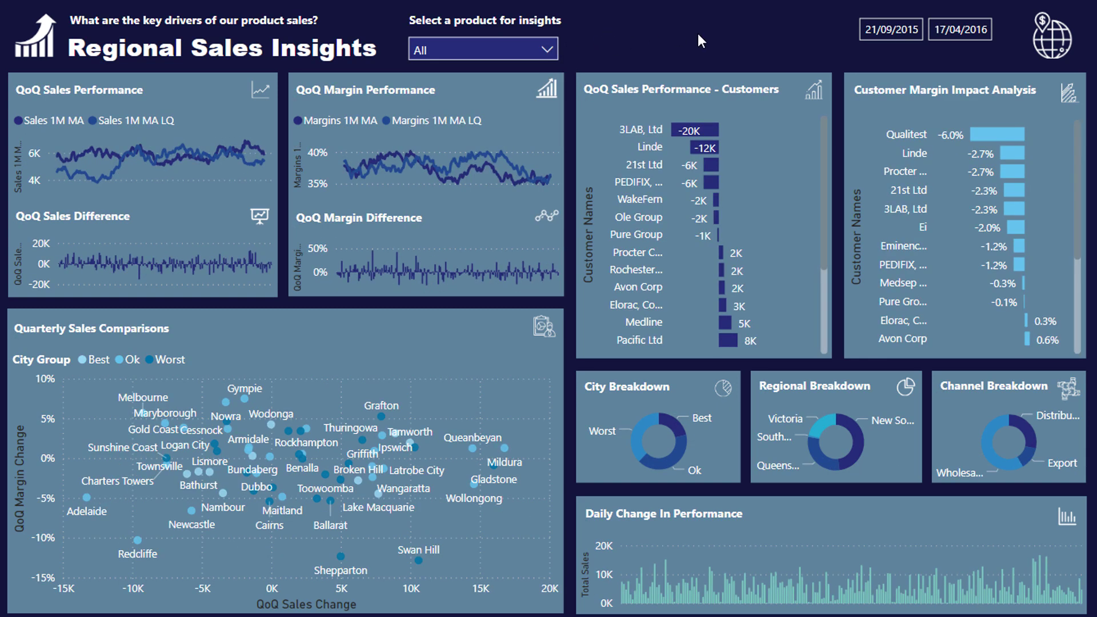
# Change the start date slicer to 21/01/2016 and apply it.
pyautogui.click(885, 29)
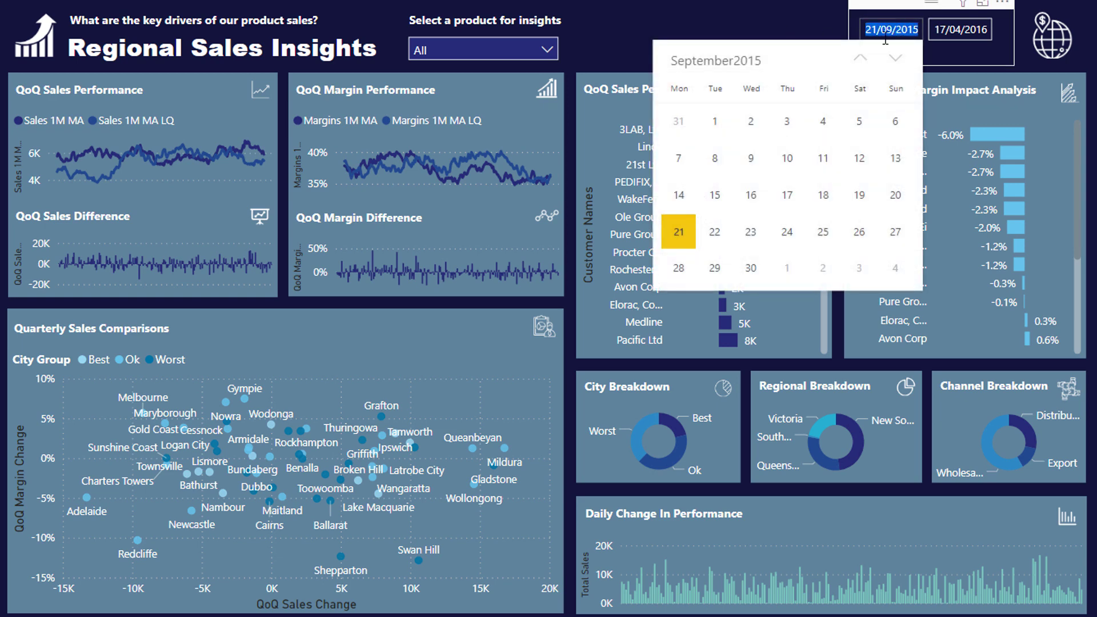
pyautogui.click(927, 31)
pyautogui.click(912, 30)
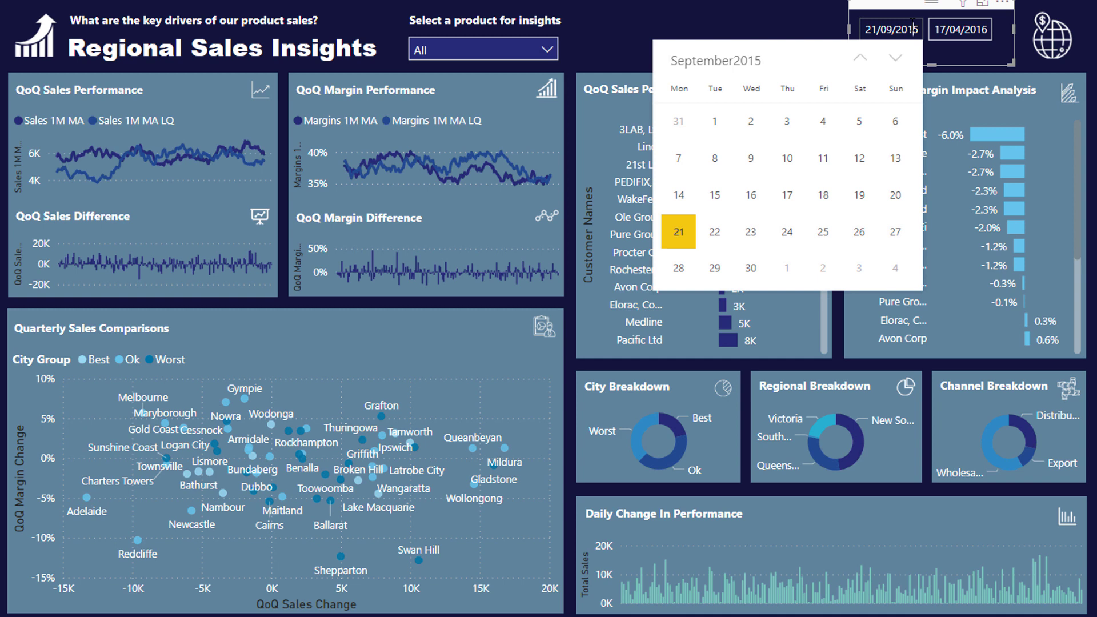
pyautogui.write('6')
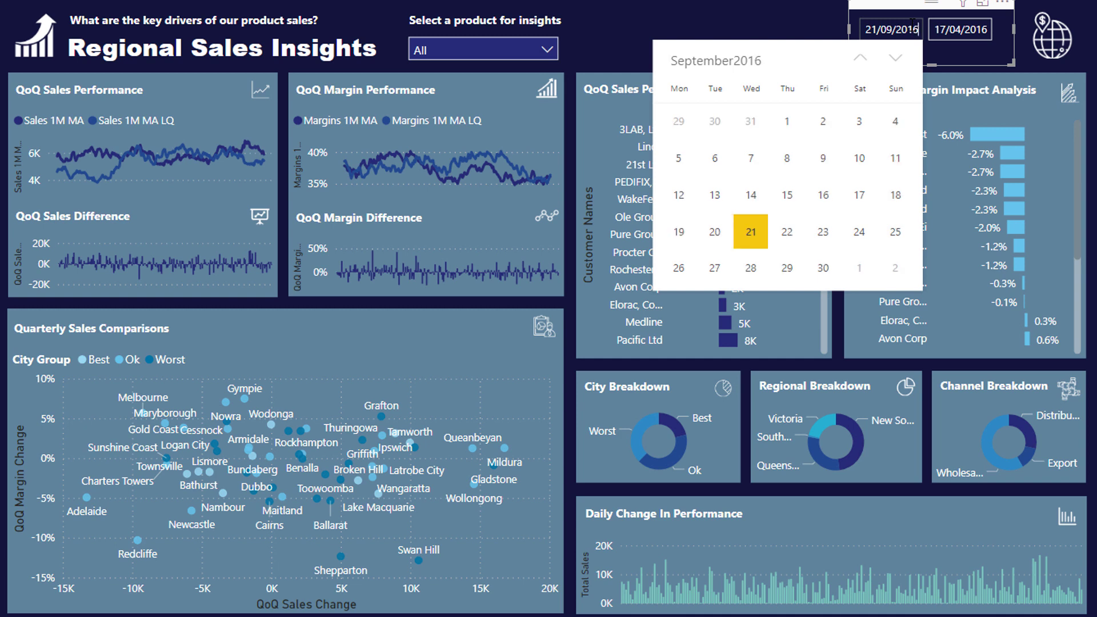
pyautogui.press('Left')
pyautogui.press('Left')
pyautogui.press('Left')
pyautogui.press('Left')
pyautogui.press('Left')
pyautogui.press('BackSpace')
pyautogui.write('1')
pyautogui.press('Return')
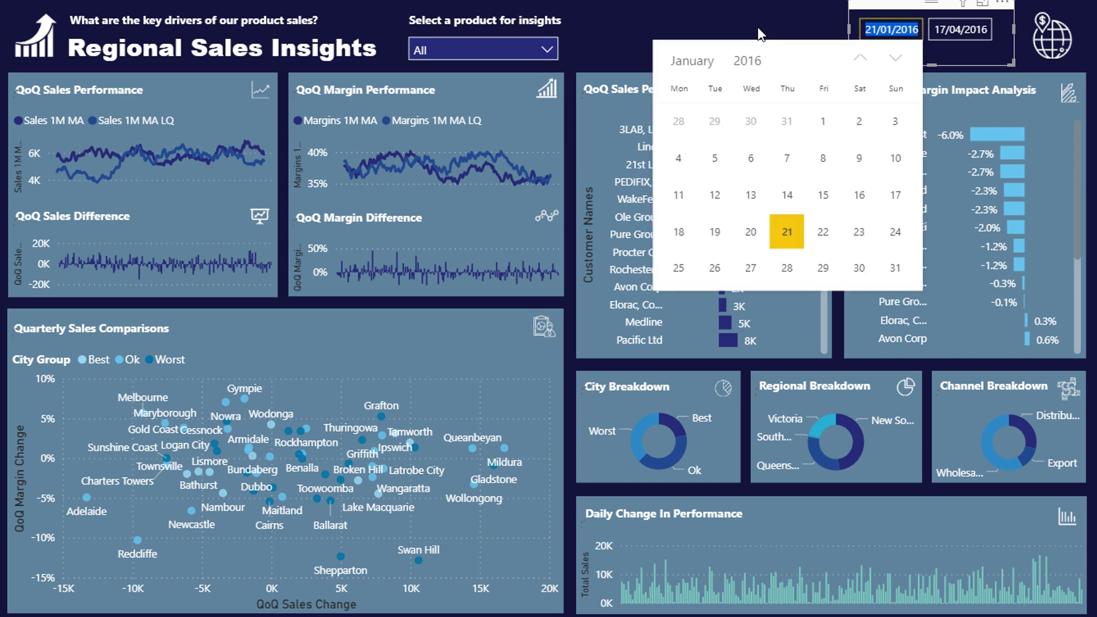
pyautogui.click(734, 12)
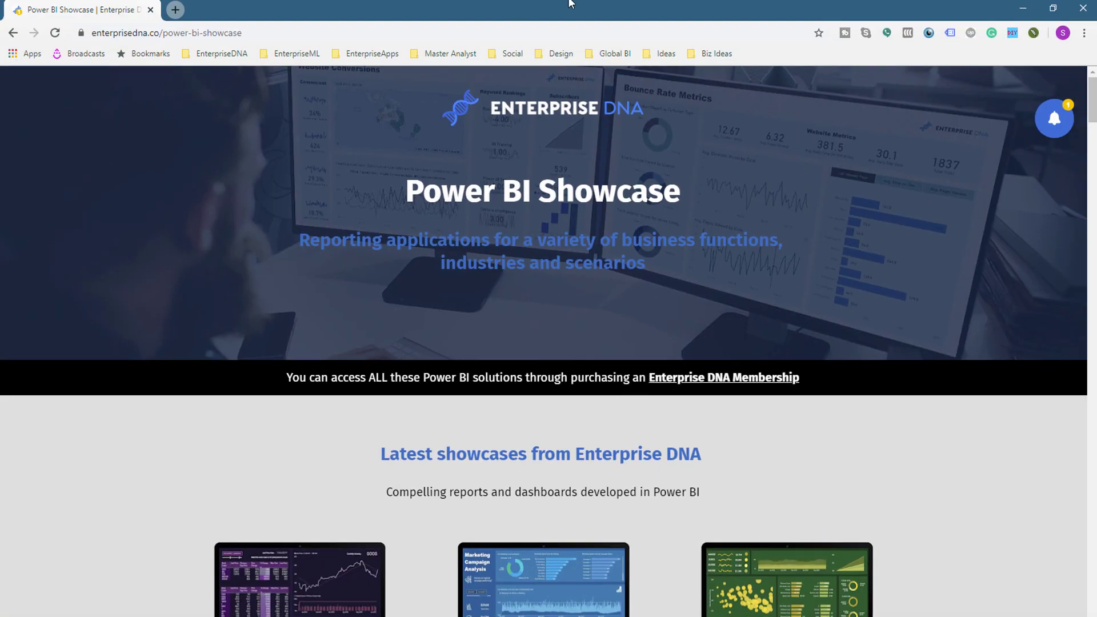
# Scroll down the Enterprise DNA Power BI Showcase page to browse its live demos.
pyautogui.scroll(-5, 153, 289)
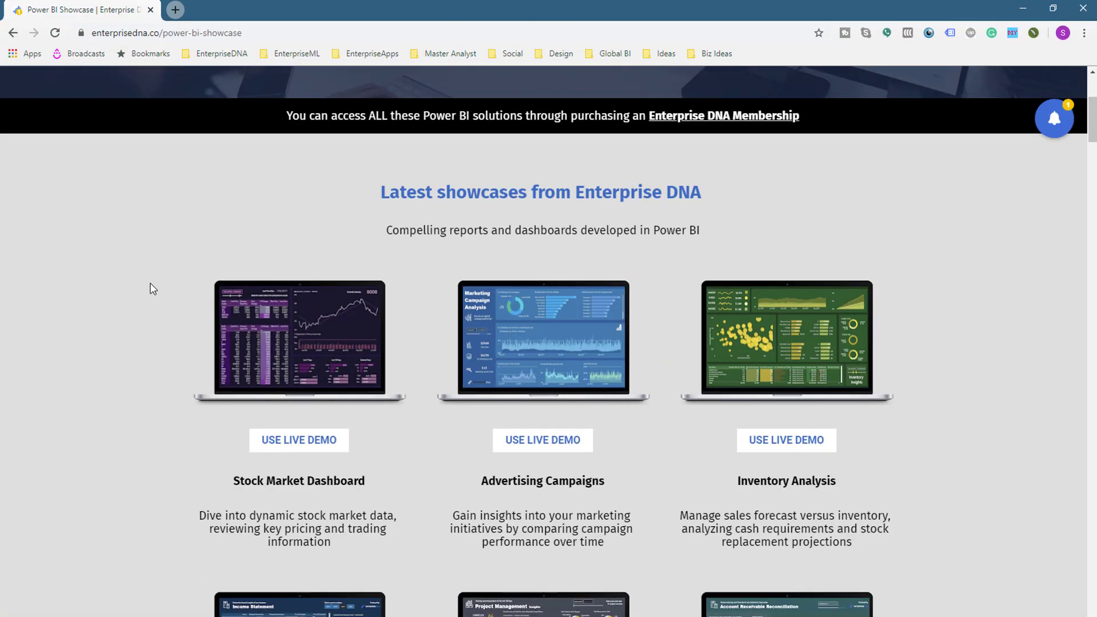
pyautogui.scroll(-3, 149, 286)
pyautogui.scroll(4, 380, 270)
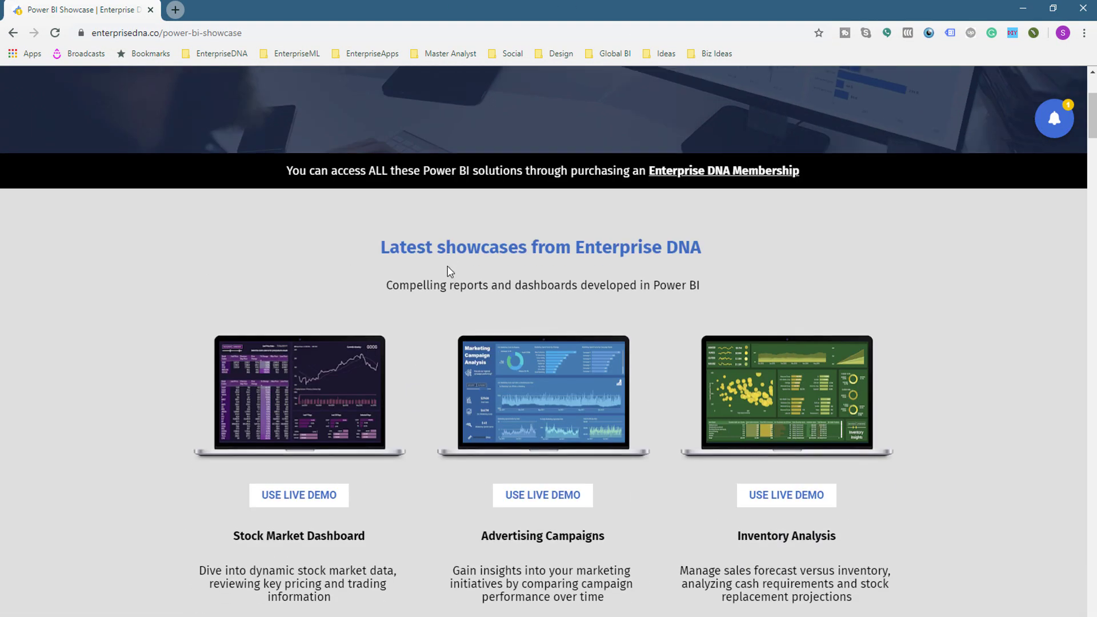
pyautogui.scroll(-3, 948, 304)
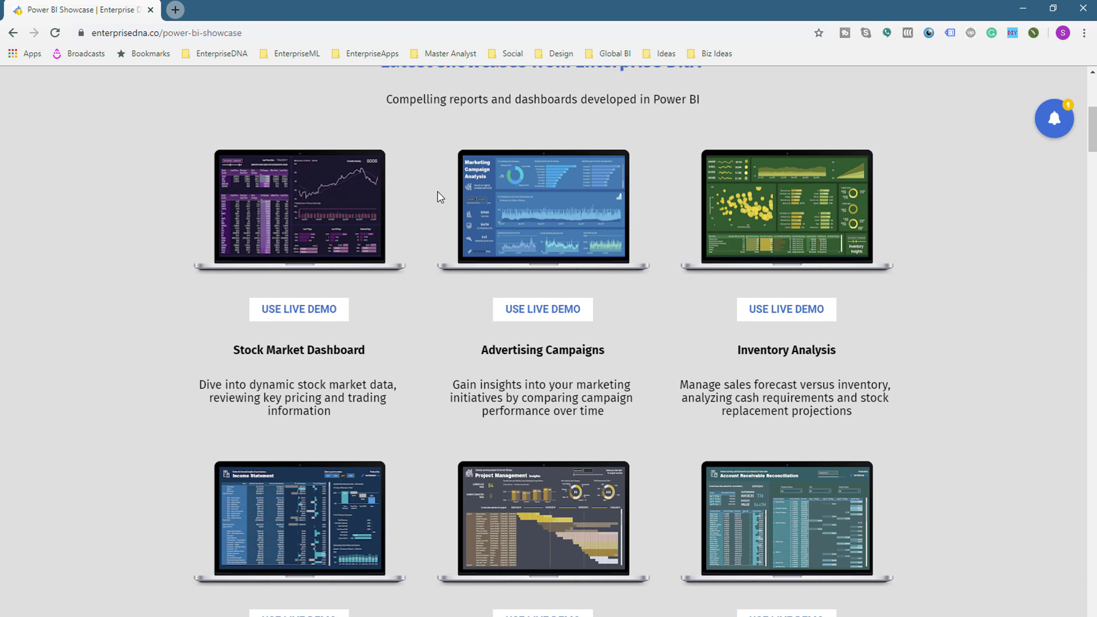
pyautogui.scroll(-3, 225, 236)
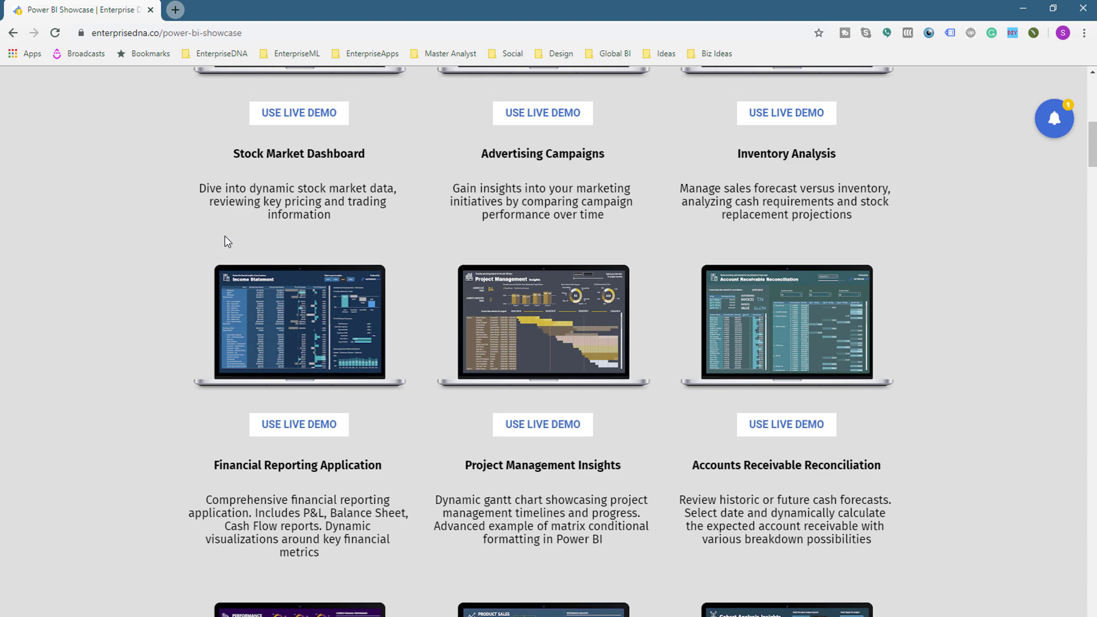
pyautogui.scroll(-4, 226, 241)
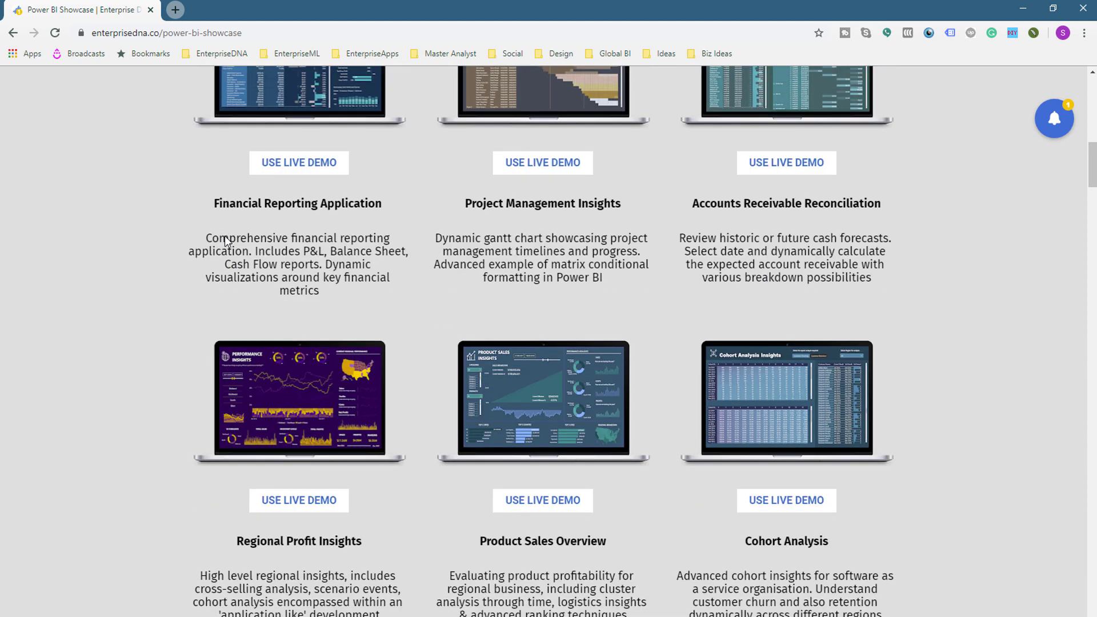
pyautogui.scroll(-10, 224, 235)
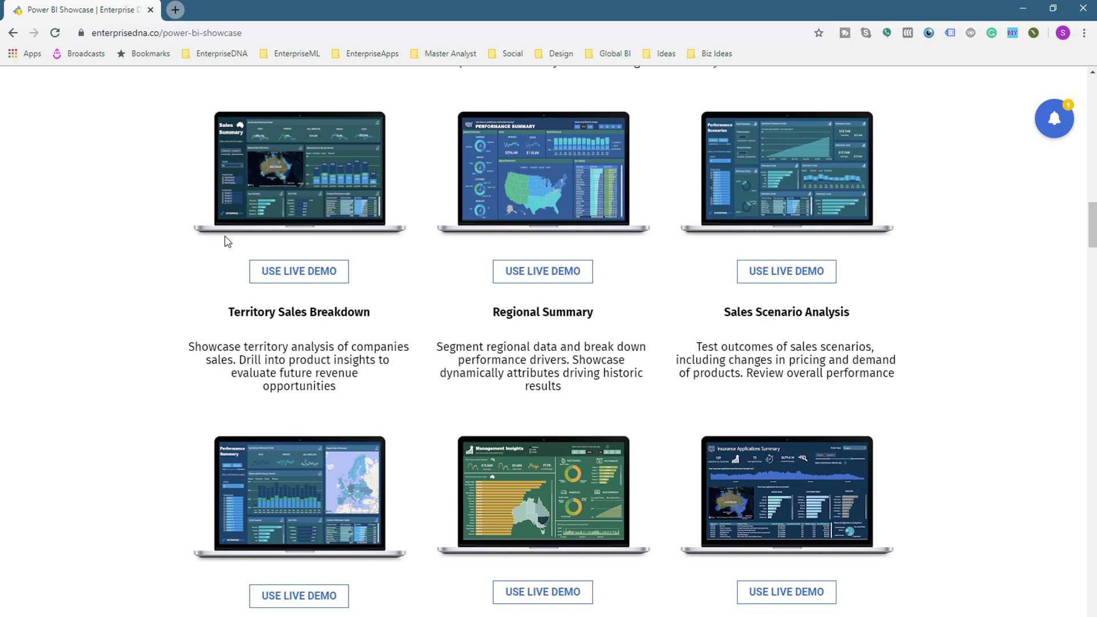
pyautogui.scroll(-3, 225, 241)
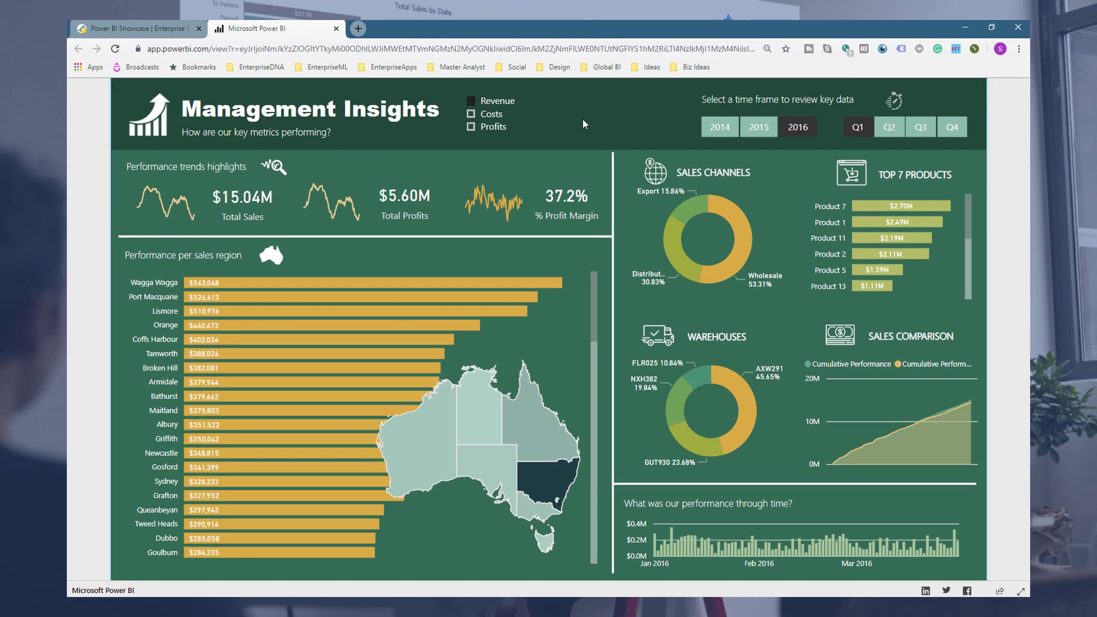
# Minimize Chrome to bring back the unfiltered Regional Sales Insights report.
pyautogui.click(962, 29)
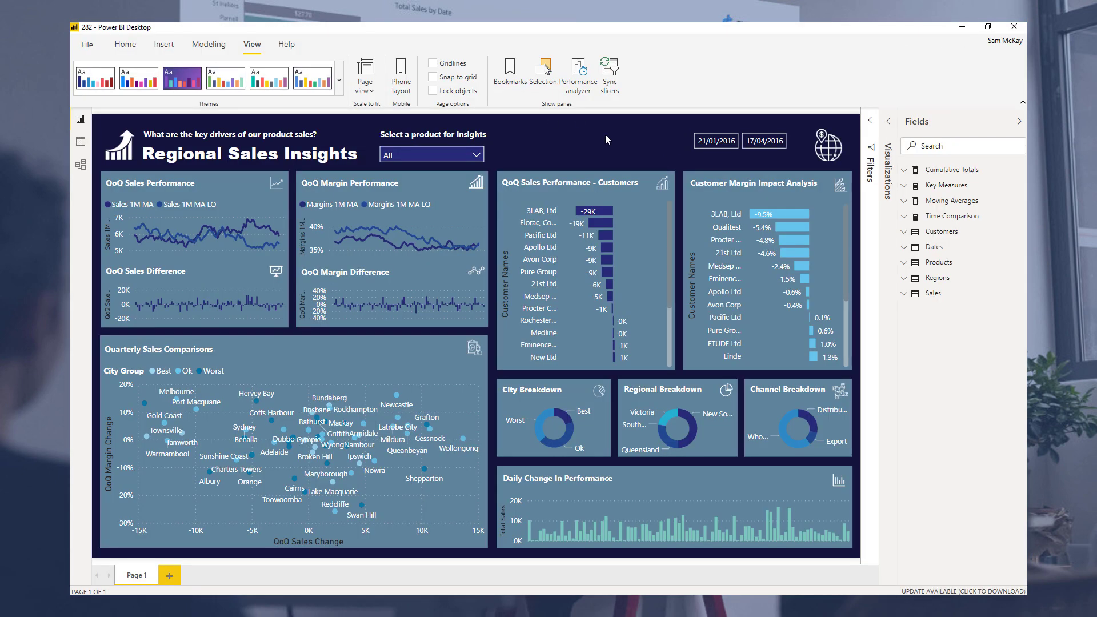